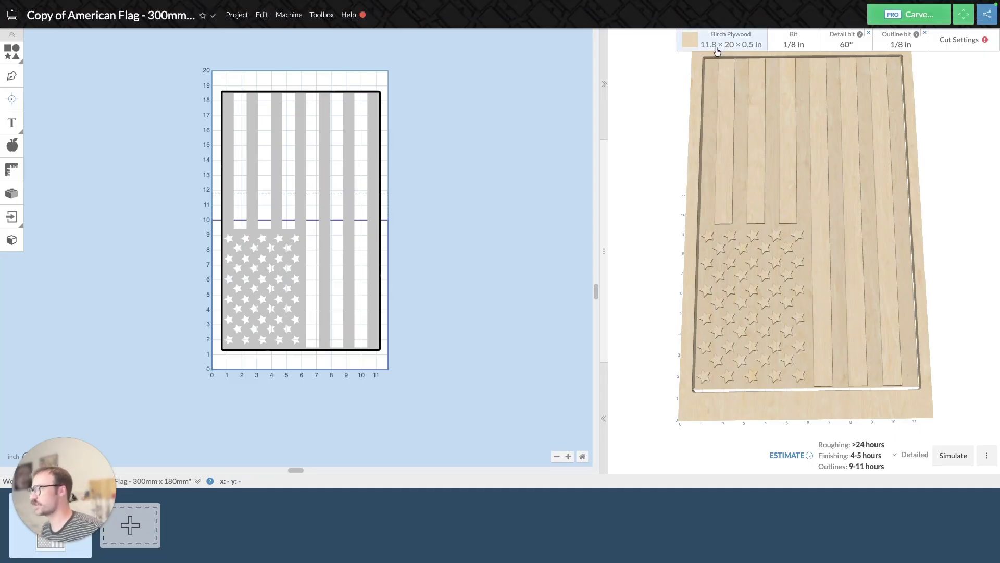
Disable tiling on the Birch Plywood material so the flag previews as one 20 in piece.
{"action": "left_click", "coordinate": [717, 44]}
{"action": "left_click", "coordinate": [519, 266]}
{"action": "left_click", "coordinate": [465, 225]}
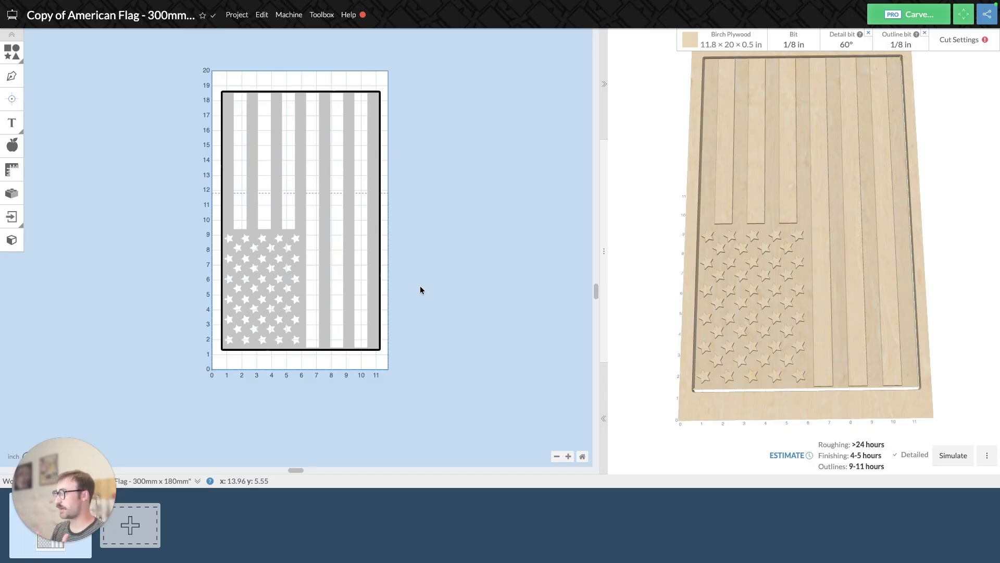
Re-enable tiling on the Birch Plywood material, splitting the board into 10 in and 11 in tiles.
{"action": "left_click", "coordinate": [704, 53]}
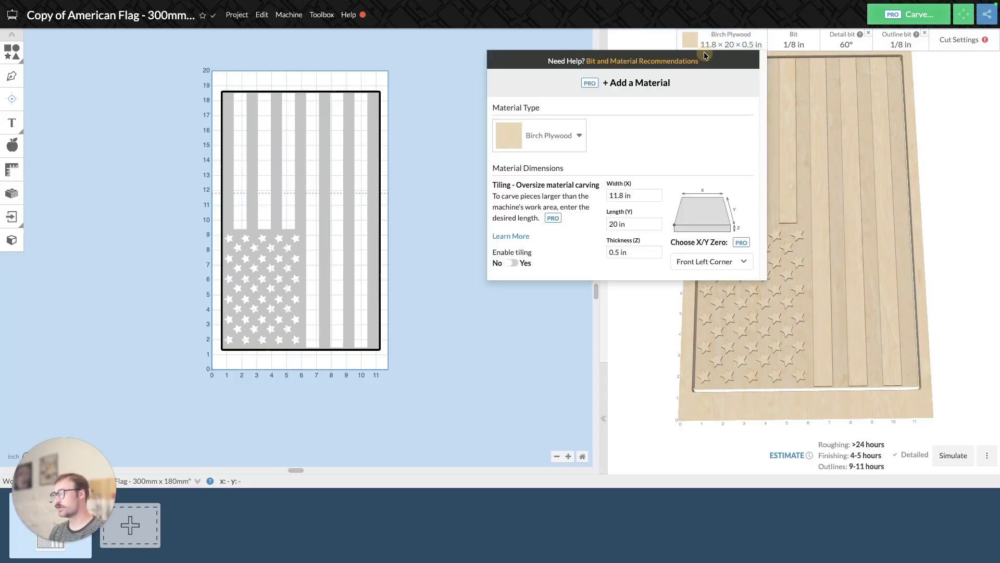
{"action": "left_click", "coordinate": [513, 264]}
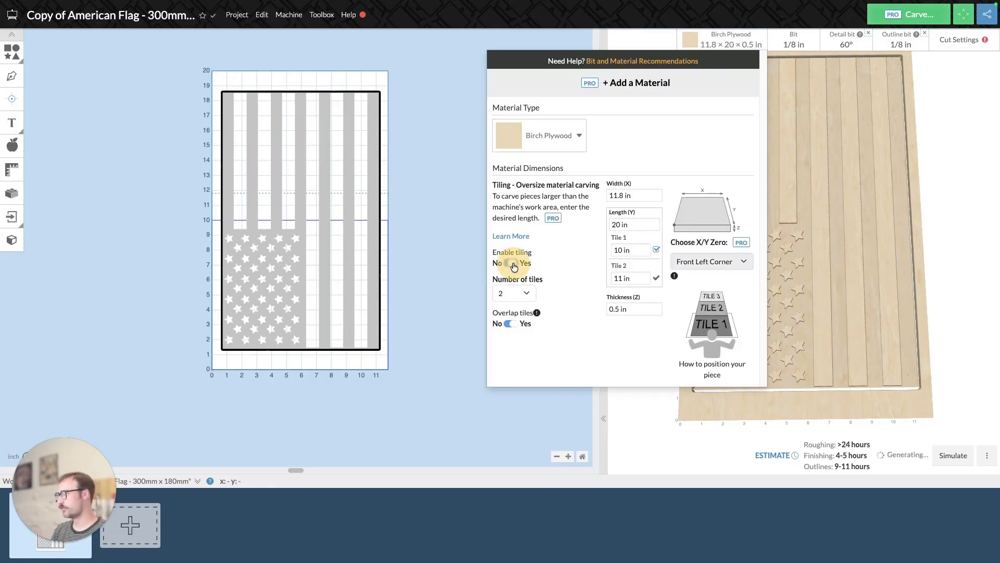
{"action": "left_click", "coordinate": [416, 235]}
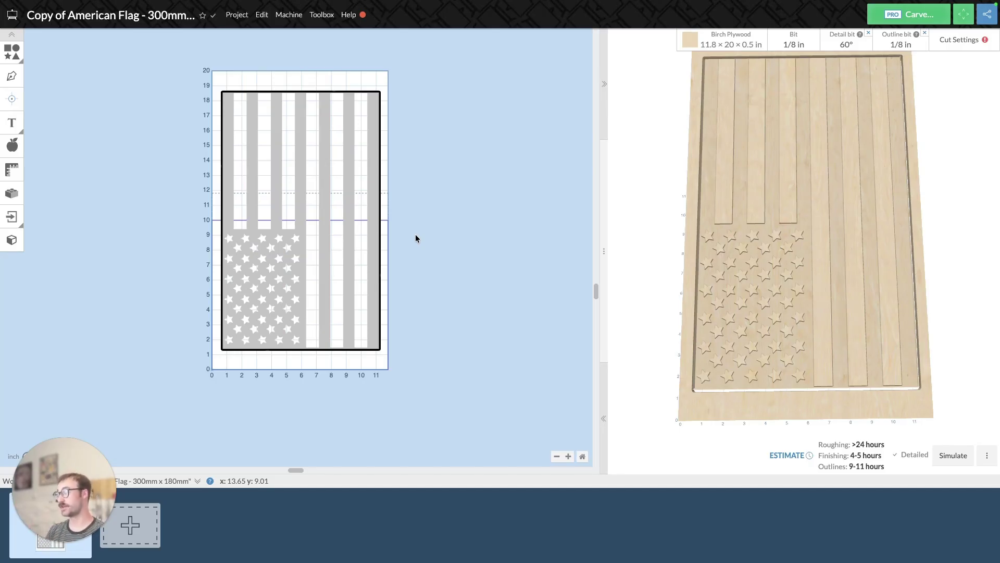
Toggle Enable tiling off and back on, keeping Number of tiles at 2 with overlap left at No.
{"action": "left_click", "coordinate": [731, 39]}
{"action": "left_click", "coordinate": [511, 263]}
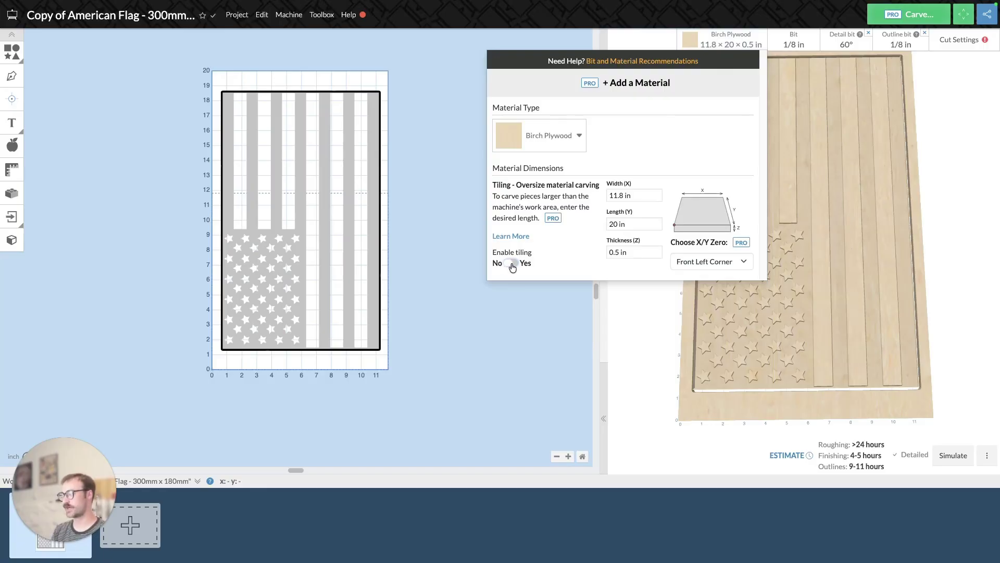
{"action": "left_click", "coordinate": [510, 263]}
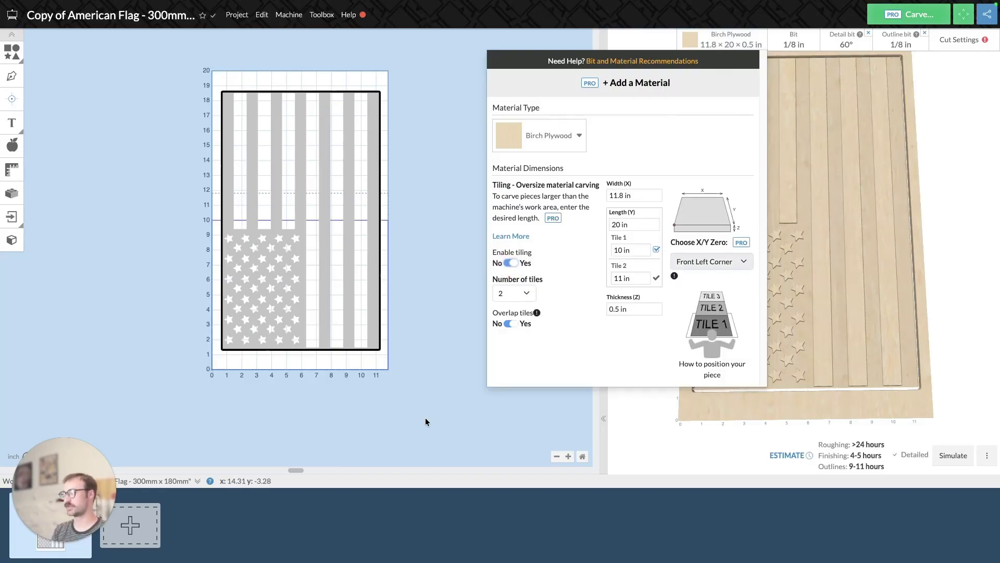
{"action": "left_click", "coordinate": [520, 292]}
{"action": "left_click", "coordinate": [521, 292]}
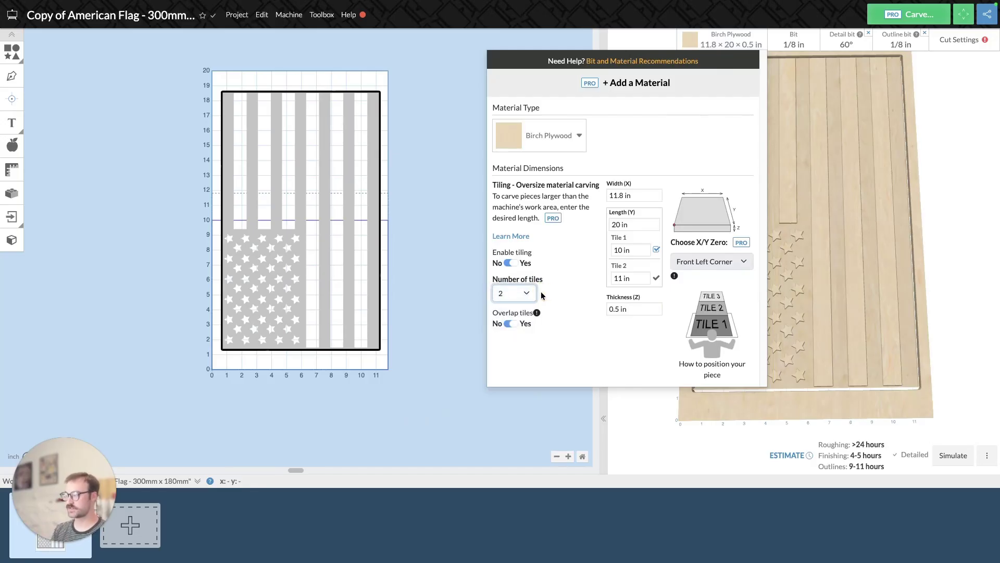
{"action": "left_click", "coordinate": [506, 293]}
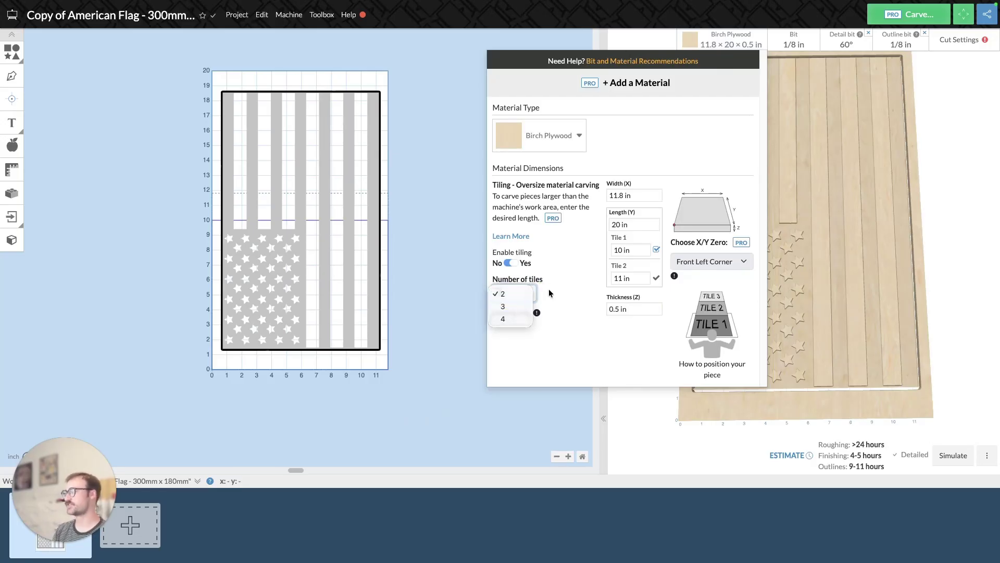
{"action": "left_click", "coordinate": [551, 291]}
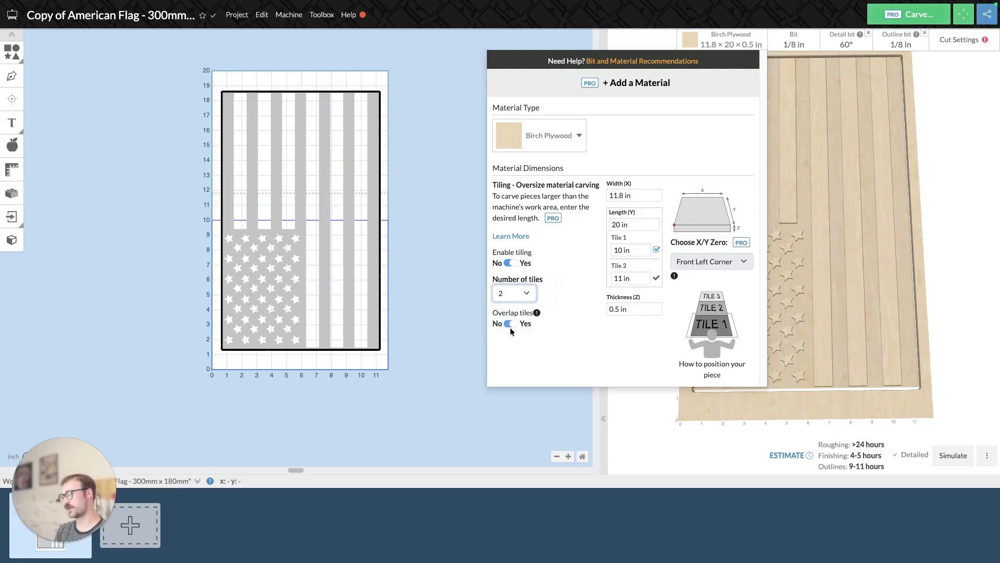
Simulate the carving toolpaths, then preview Tile 2 with the upper stripes and tilt the 3D view.
{"action": "left_click", "coordinate": [444, 351]}
{"action": "left_click", "coordinate": [955, 454]}
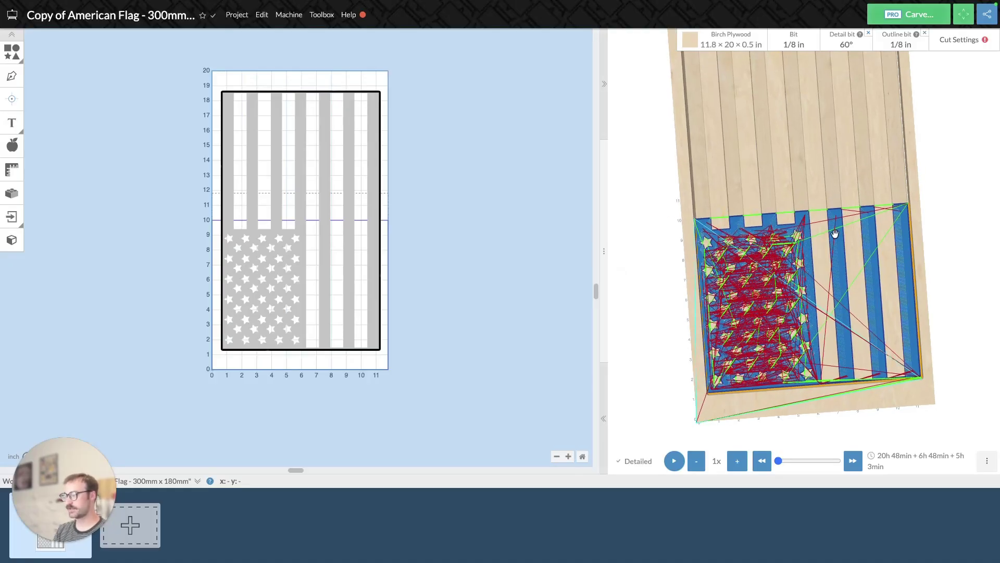
{"action": "left_click", "coordinate": [731, 41]}
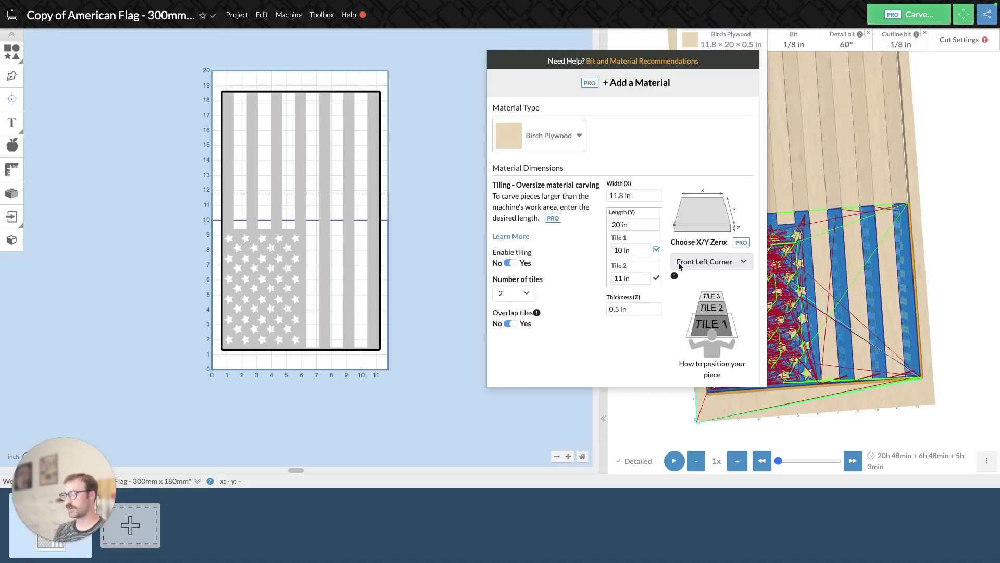
{"action": "left_click", "coordinate": [656, 279]}
{"action": "left_click", "coordinate": [982, 424]}
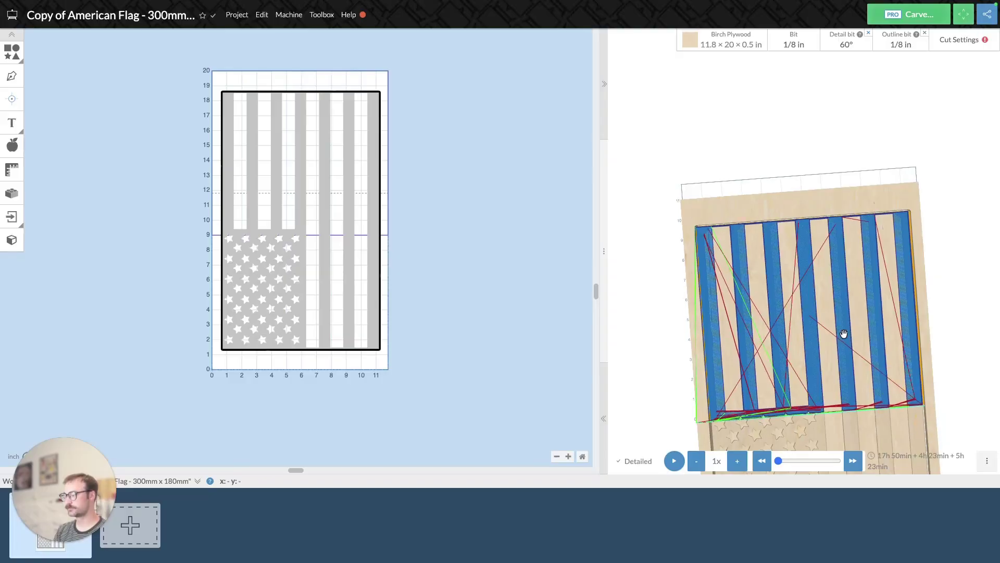
{"action": "left_click_drag", "start_coordinate": [844, 334], "coordinate": [748, 424]}
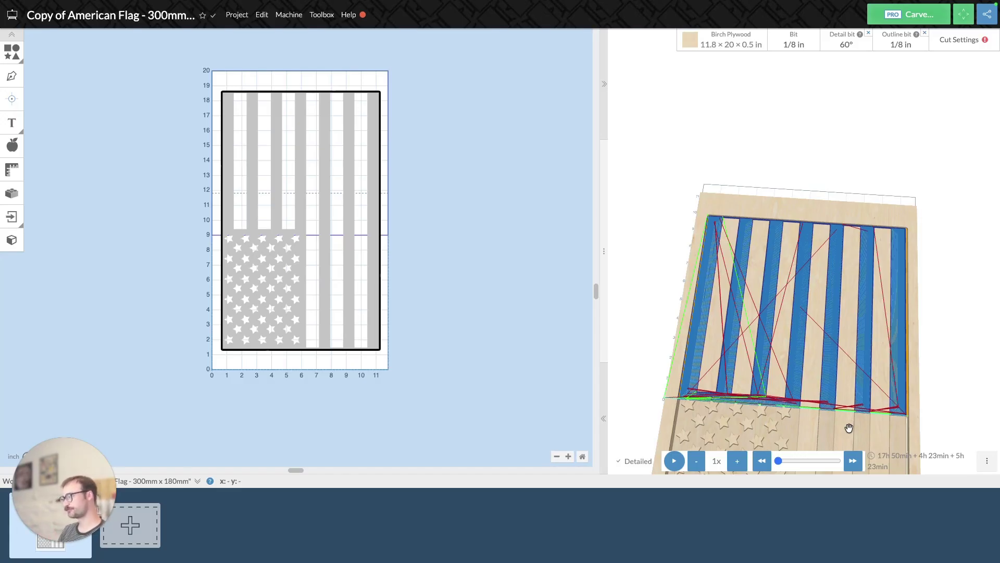
Switch the preview between Tile 1 and Tile 2, ending on the 11 in second tile.
{"action": "left_click", "coordinate": [730, 41]}
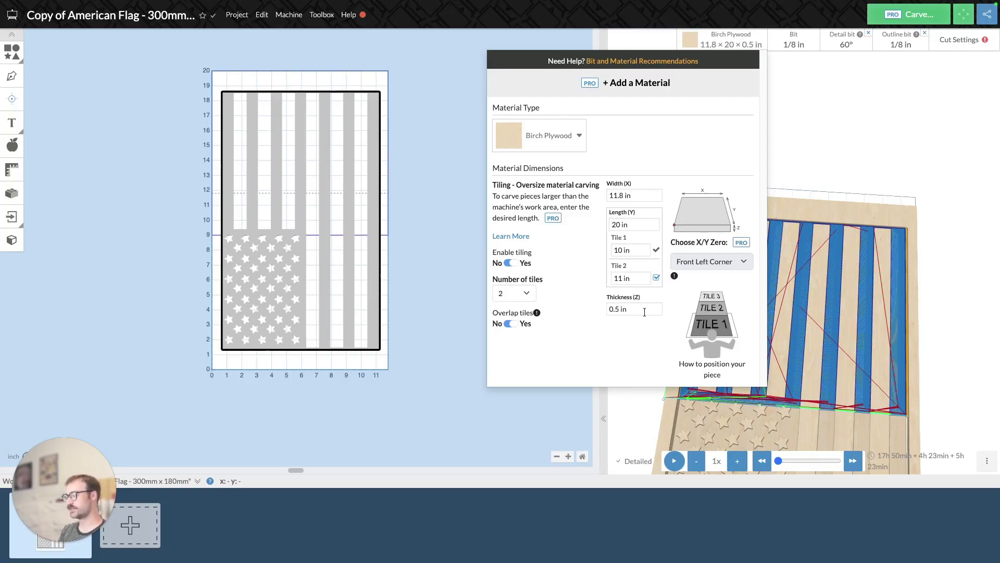
{"action": "left_click", "coordinate": [657, 251]}
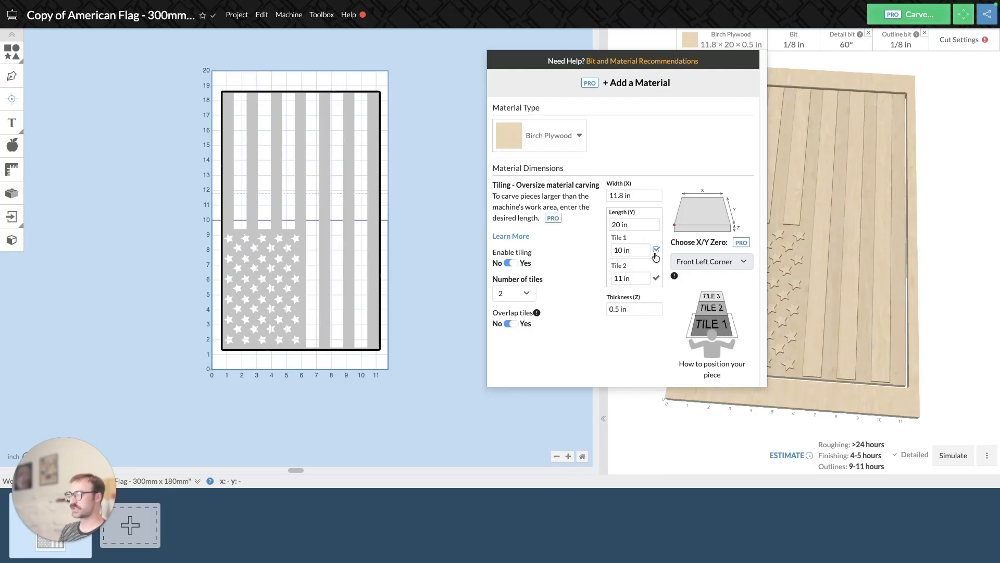
{"action": "left_click", "coordinate": [657, 279]}
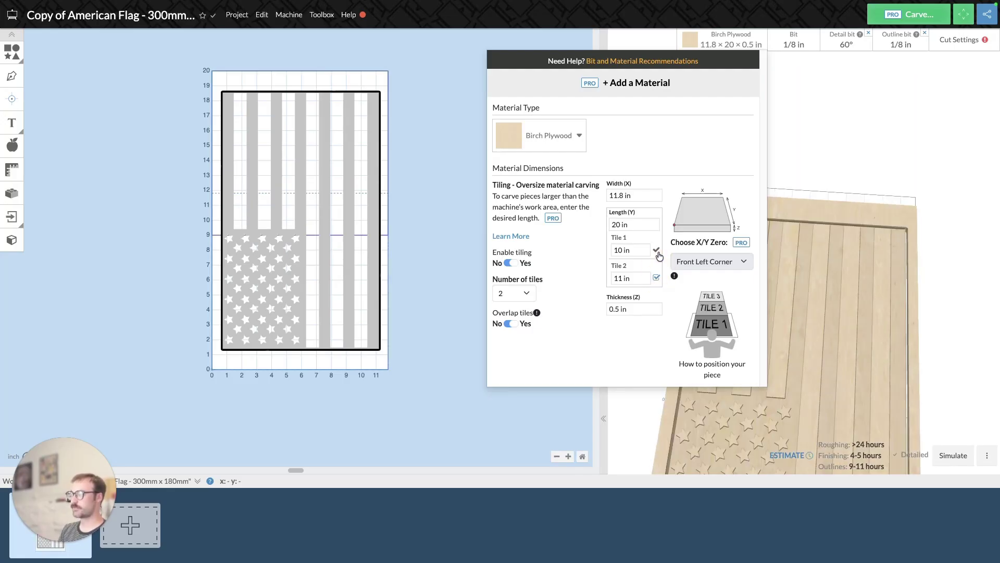
{"action": "left_click", "coordinate": [657, 251]}
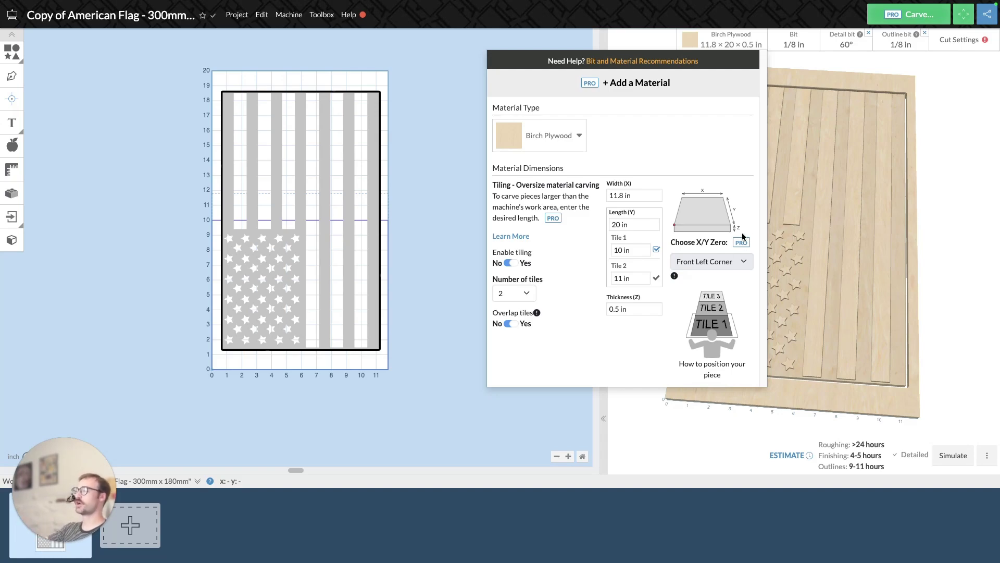
{"action": "left_click", "coordinate": [656, 278]}
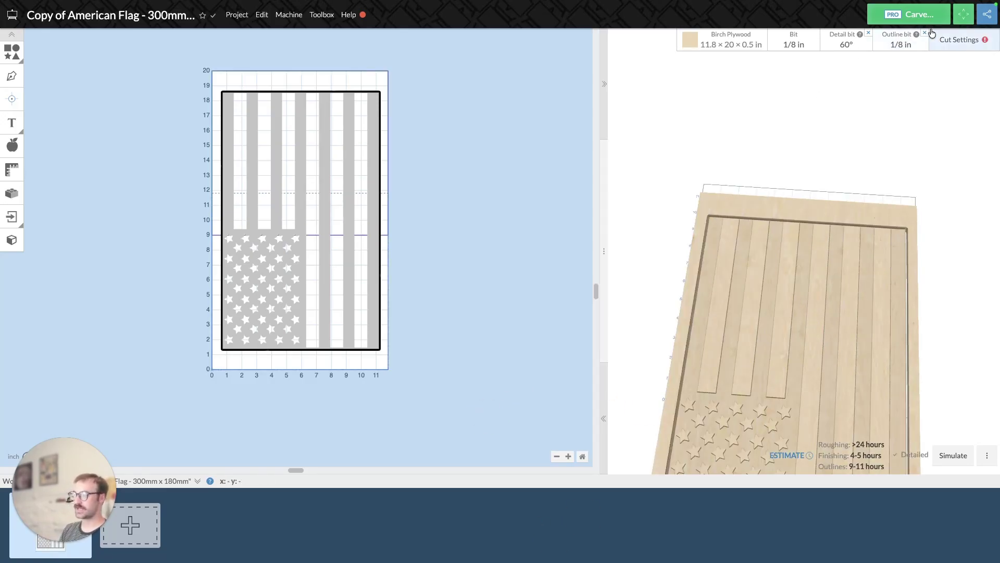
Open the carve wizard for Tile 2, reaching the step to move the material down 9 in.
{"action": "left_click", "coordinate": [918, 14]}
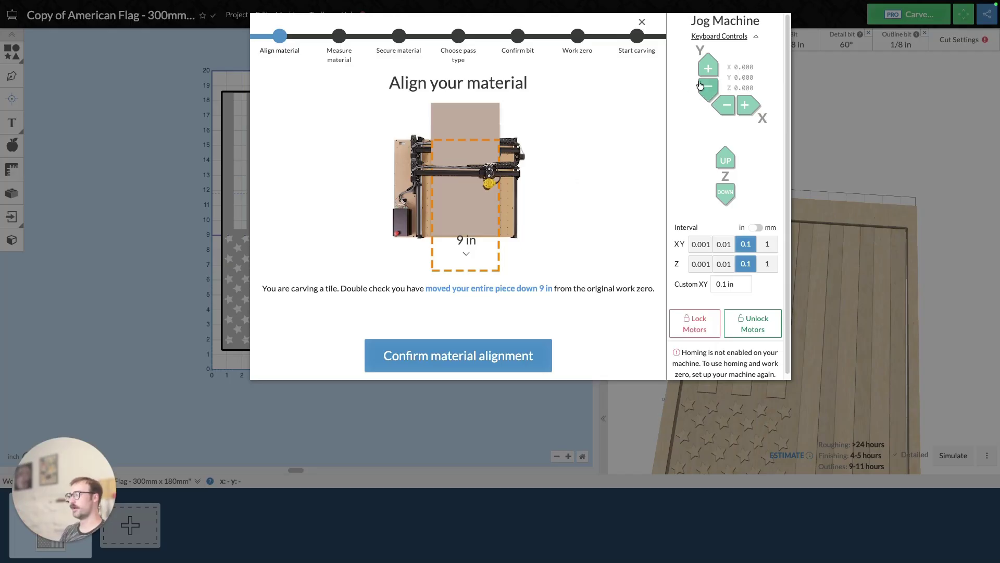
Close the carve wizard and split the board into 3 tiles of 7, 7 and 8 in.
{"action": "left_click", "coordinate": [642, 22]}
{"action": "left_click", "coordinate": [731, 39]}
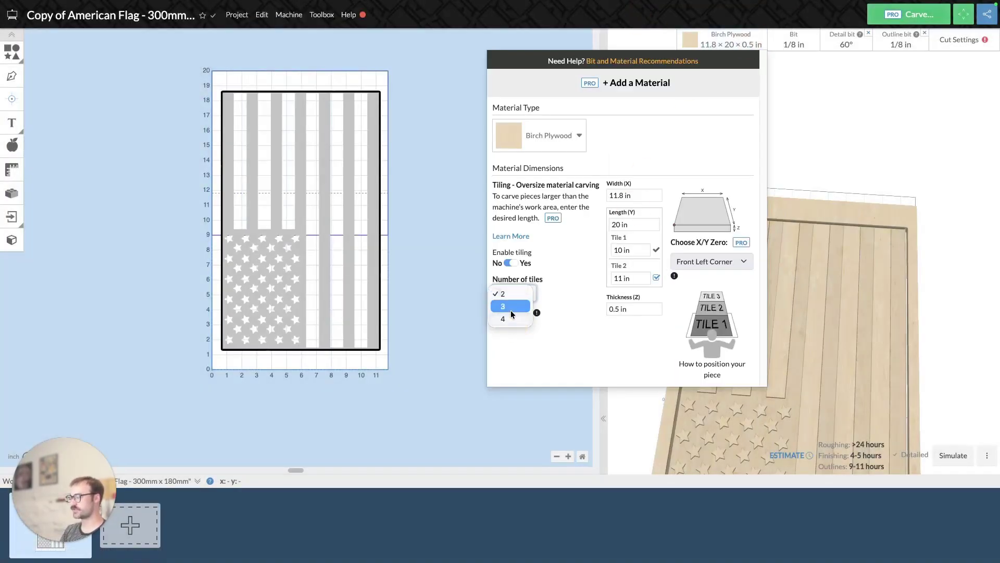
{"action": "left_click", "coordinate": [503, 307]}
{"action": "left_click", "coordinate": [459, 323]}
Select Tile 3 and start carving it, reaching the step to move material down 12 in.
{"action": "left_click", "coordinate": [715, 46]}
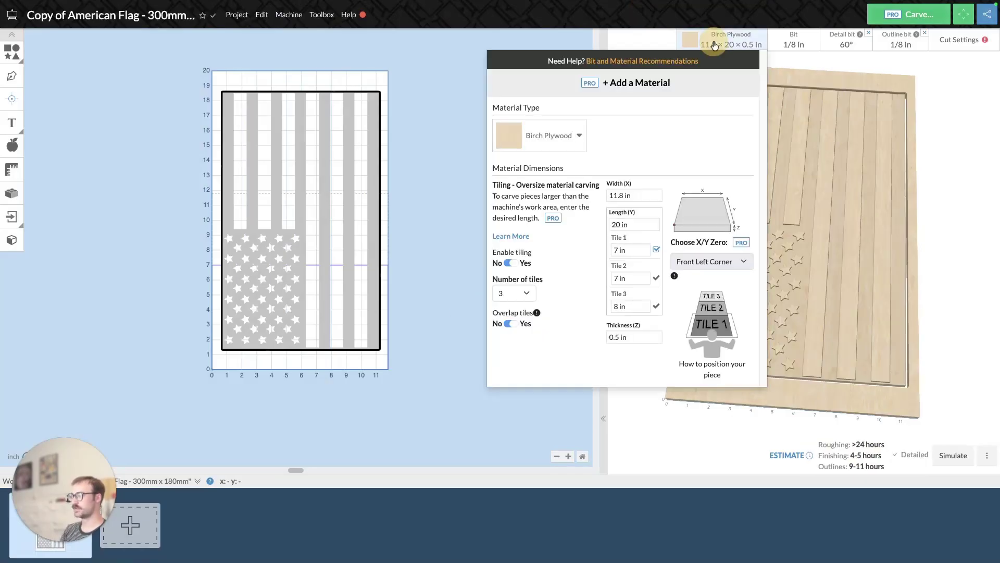
{"action": "left_click", "coordinate": [655, 306]}
{"action": "left_click", "coordinate": [436, 306]}
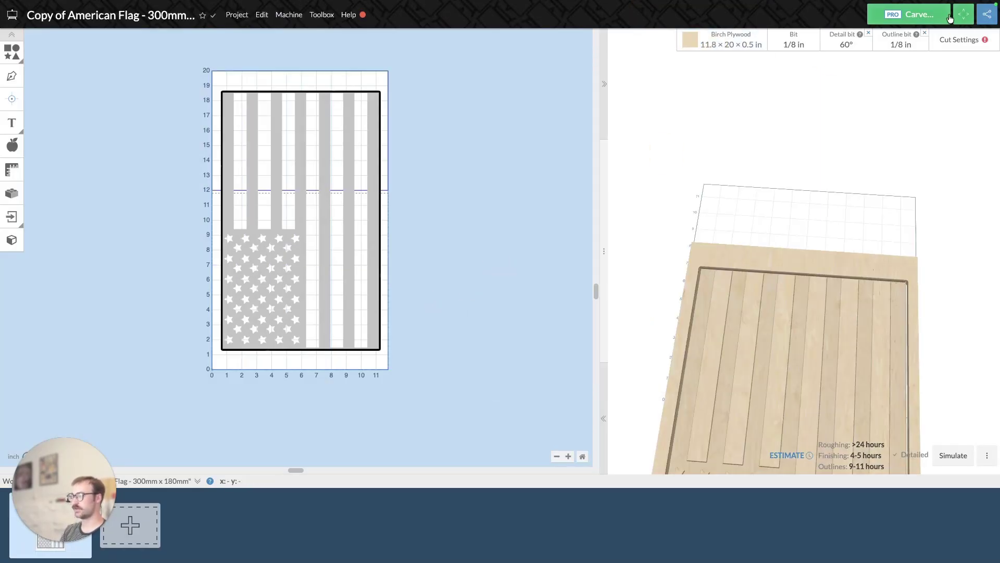
{"action": "left_click", "coordinate": [909, 14]}
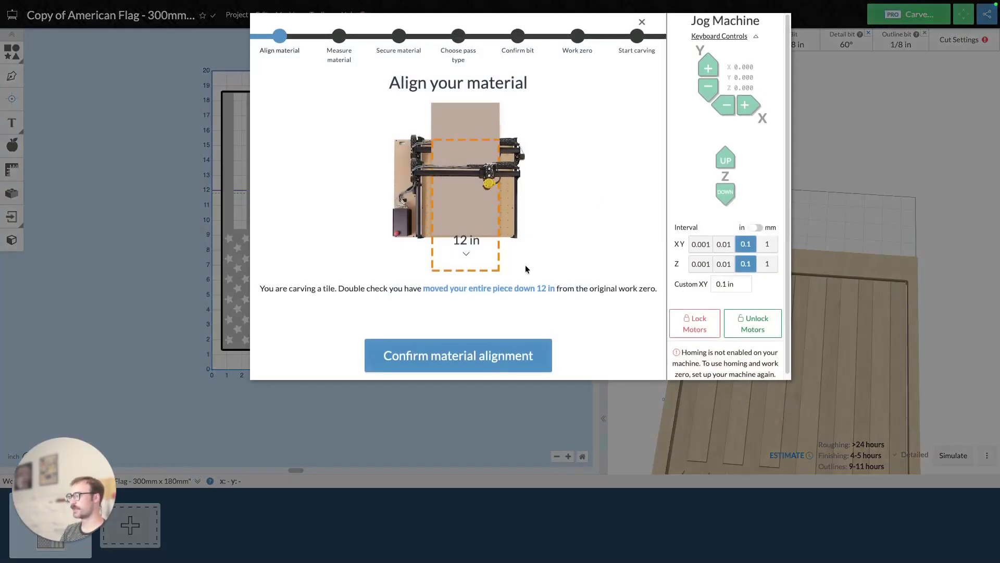